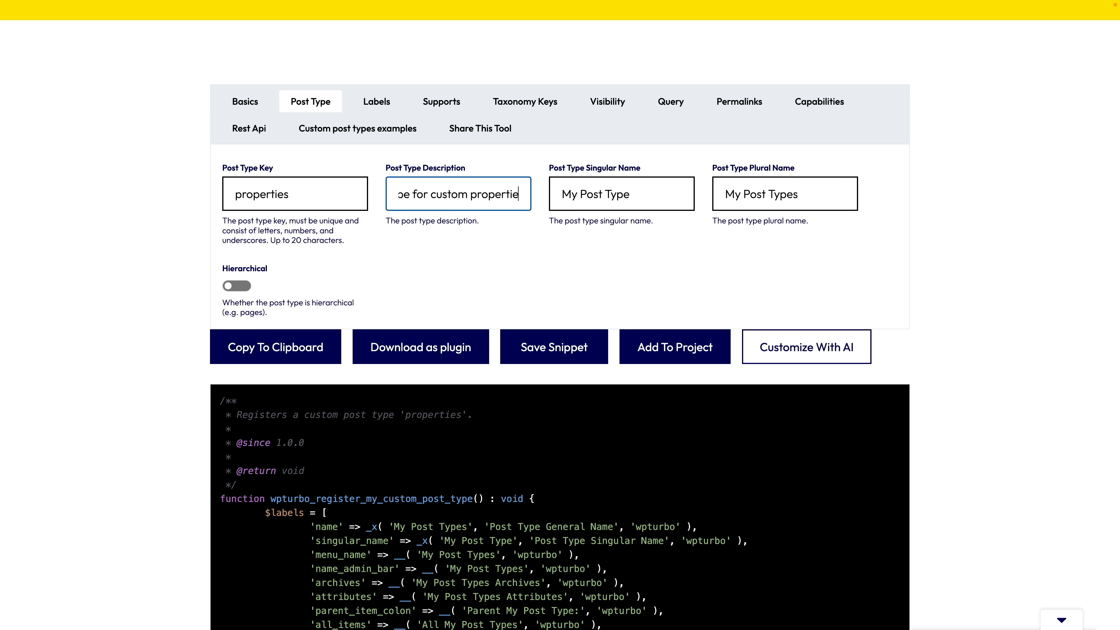
Step: Describe the post type as "A post type for custom properties" and set its singular name to Property
type("st type for custom")
left_click(646, 194)
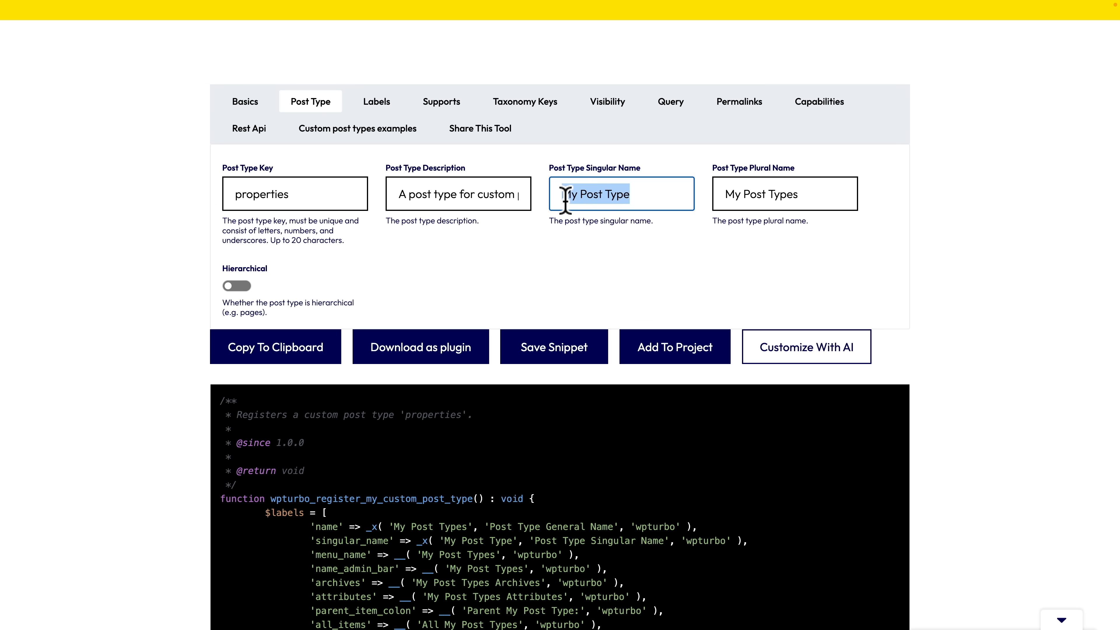
type("Property")
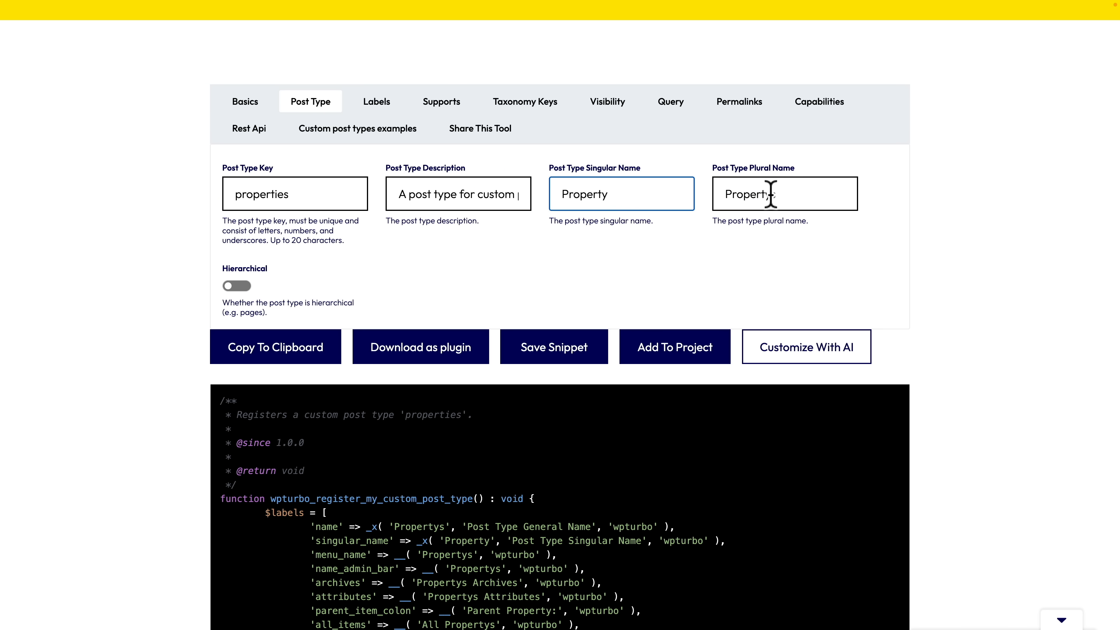
Step: Correct the post type's plural name to Properties and make the post type hierarchical
left_click(772, 194)
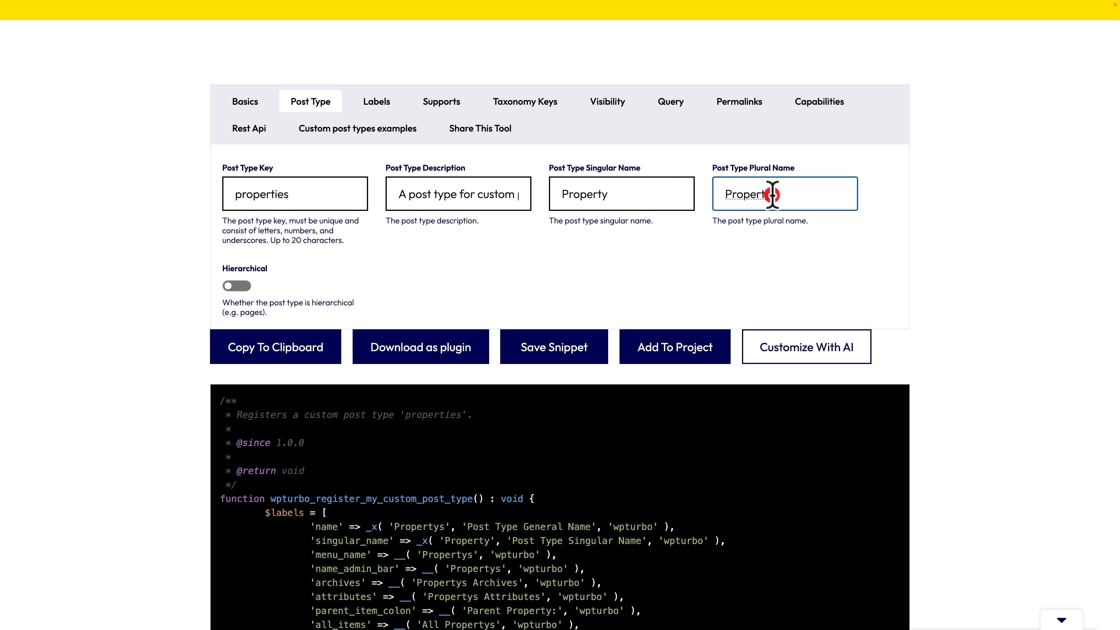
key("BackSpace")
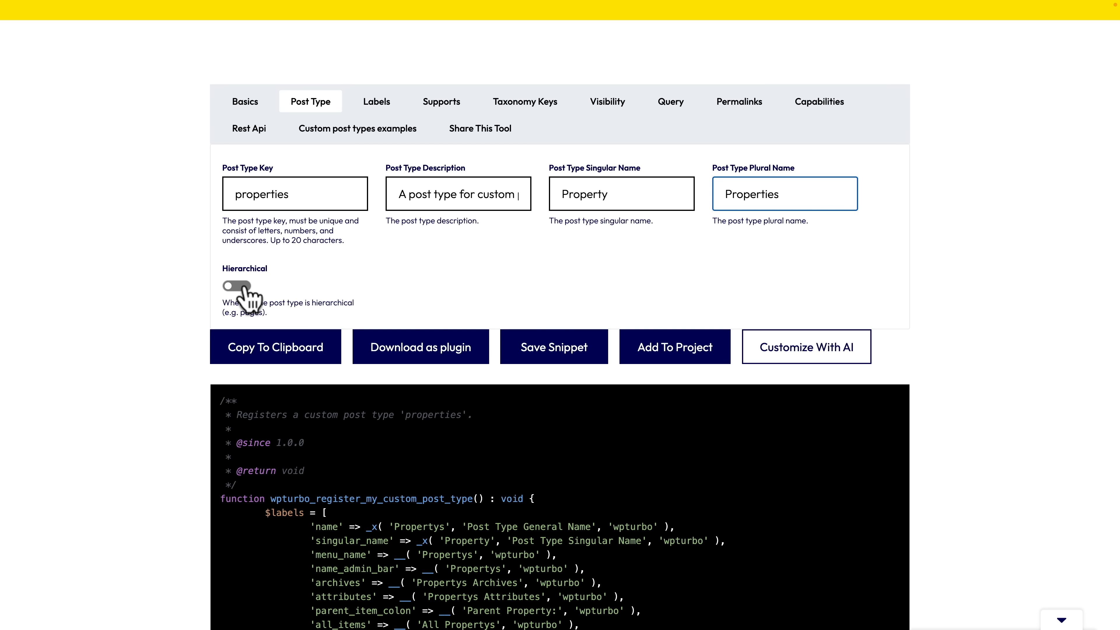
left_click(242, 286)
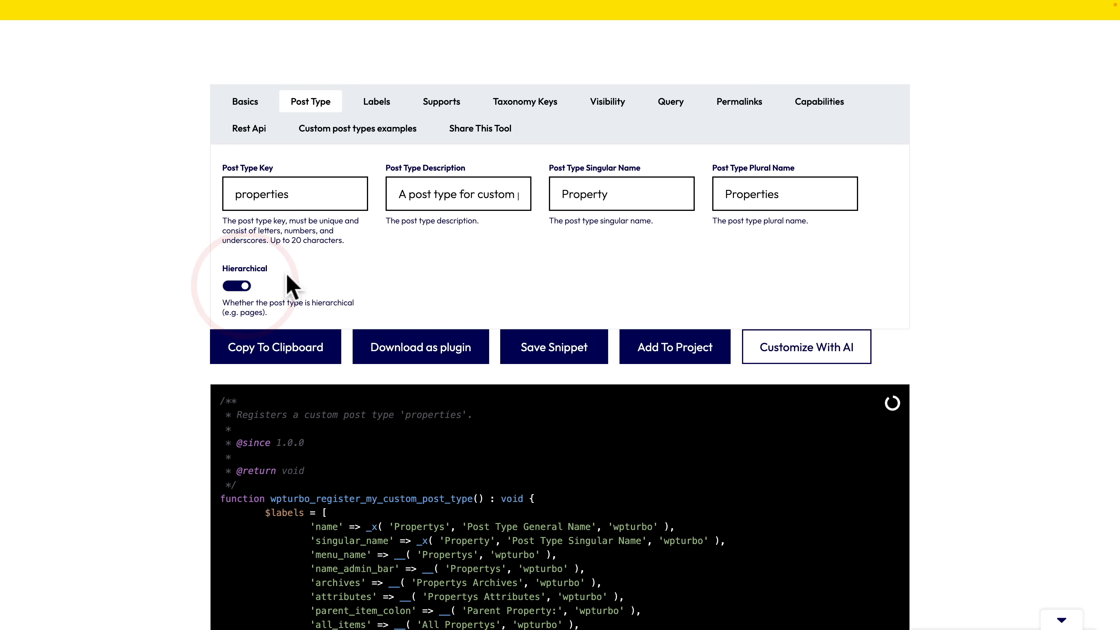
Step: Check the post type's labels and enable support for Featured Image and Excerpt
left_click(385, 106)
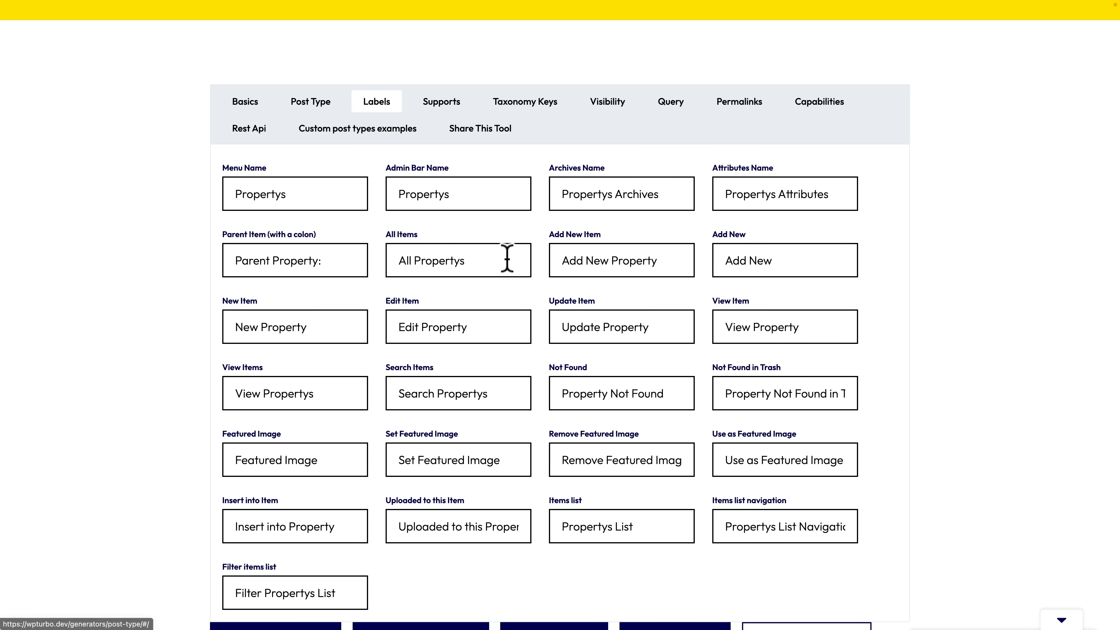
left_click(446, 105)
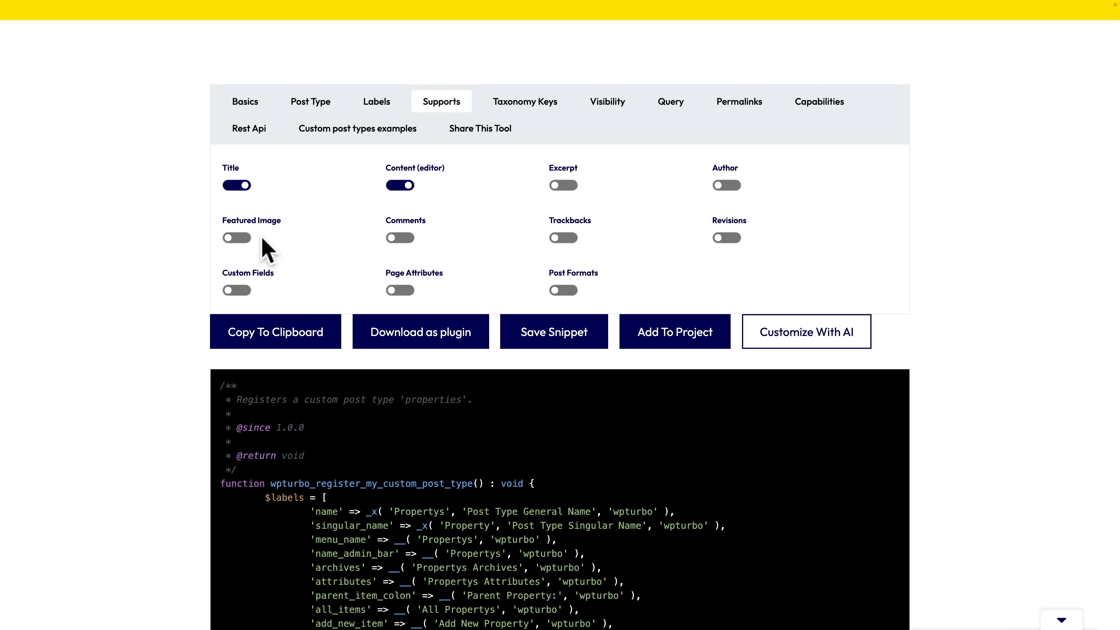
left_click(248, 237)
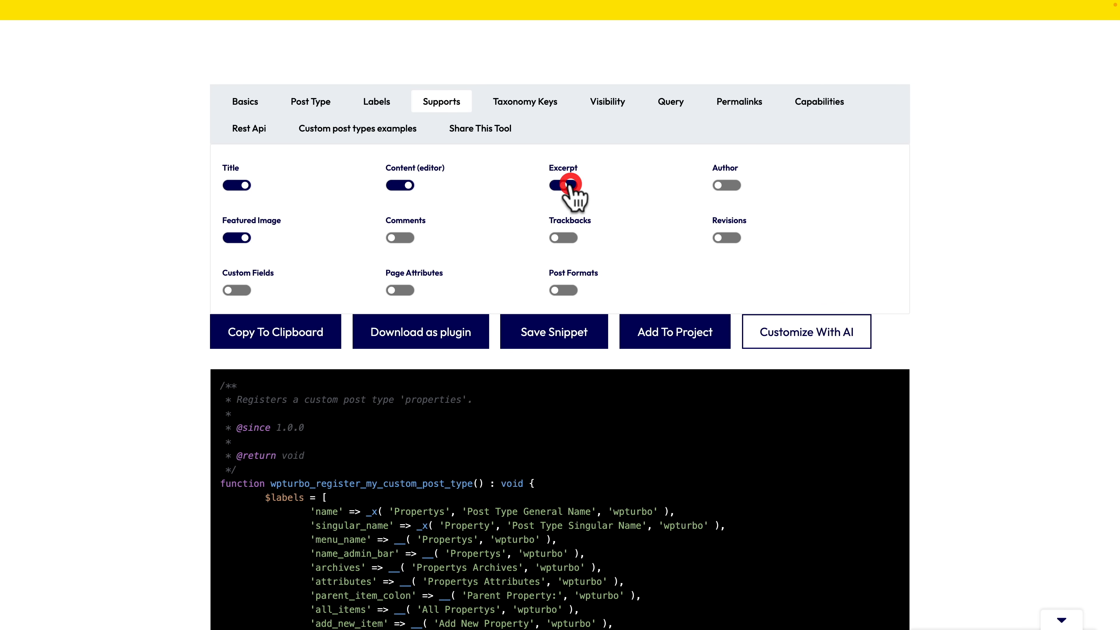
Step: Review the taxonomy key and visibility settings, leaving the menu position at 5 - Below Posts
left_click(529, 110)
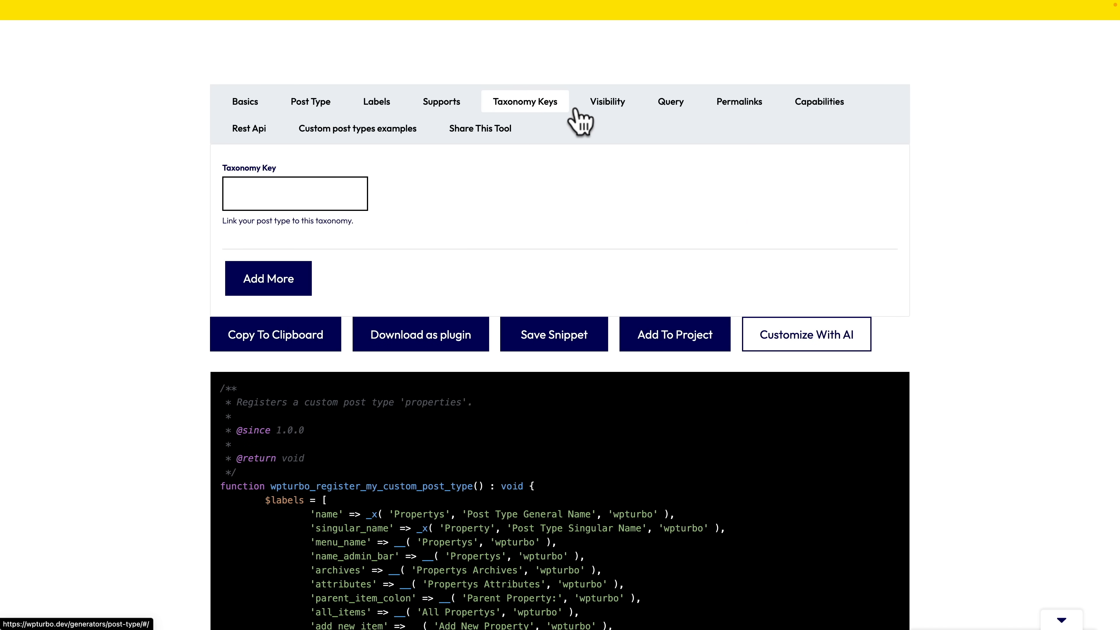
left_click(604, 105)
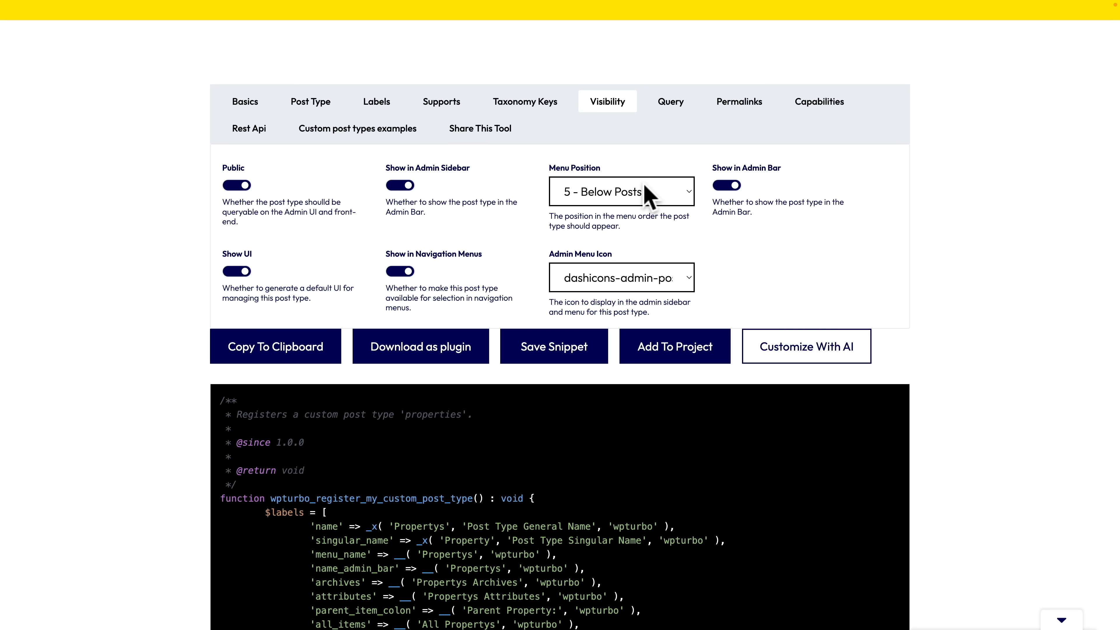
left_click(669, 207)
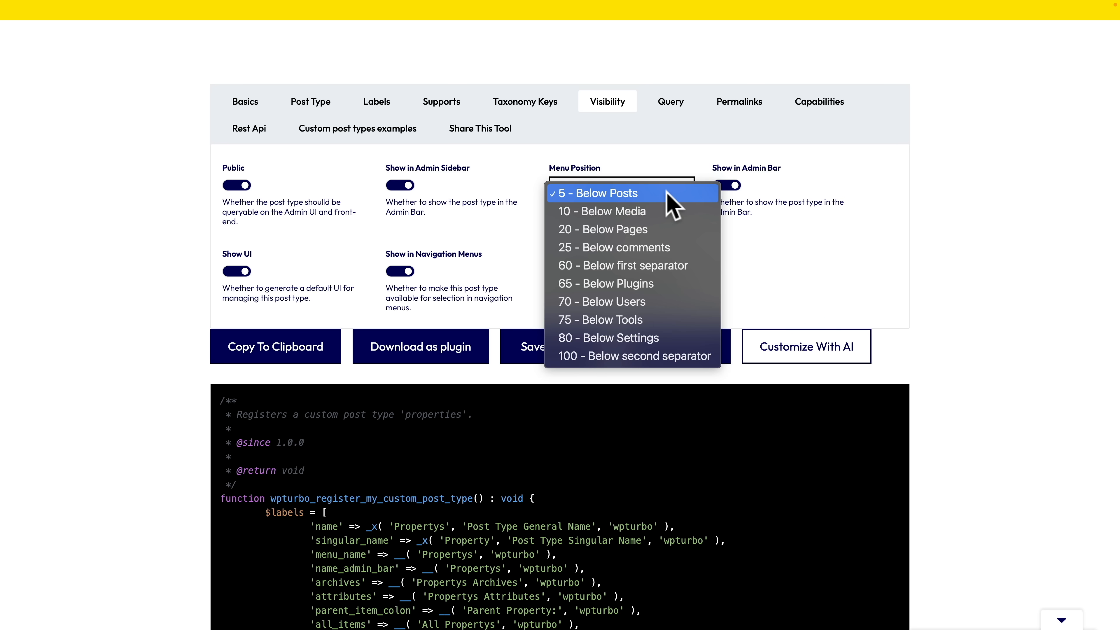
left_click(936, 203)
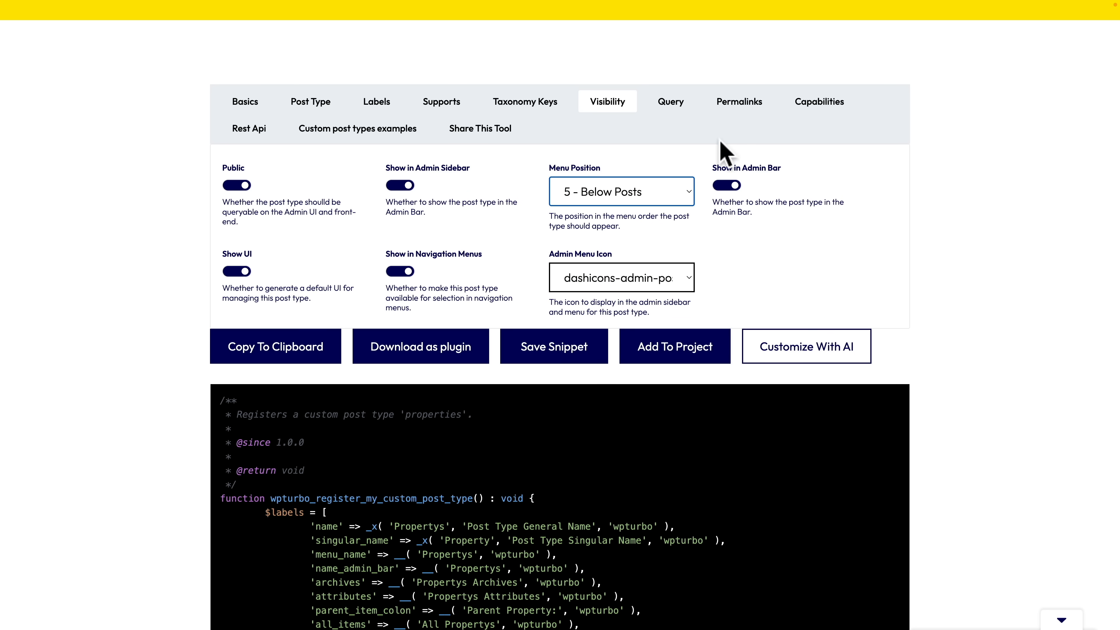
Step: Enable archives and make the post type publicly queryable in the query settings
left_click(666, 103)
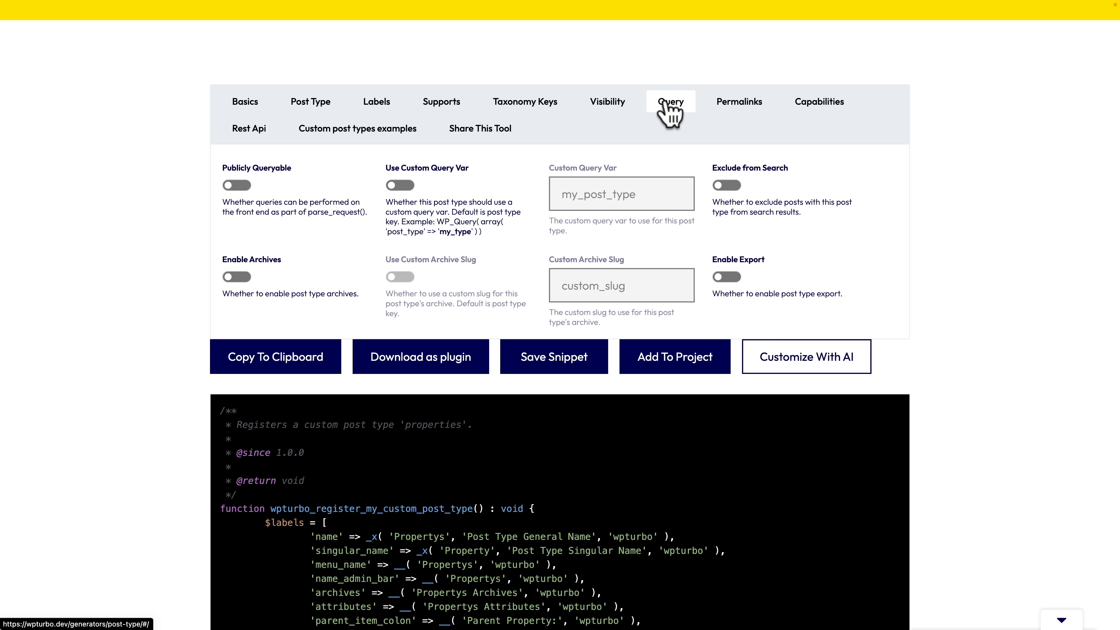
left_click(244, 277)
left_click(236, 186)
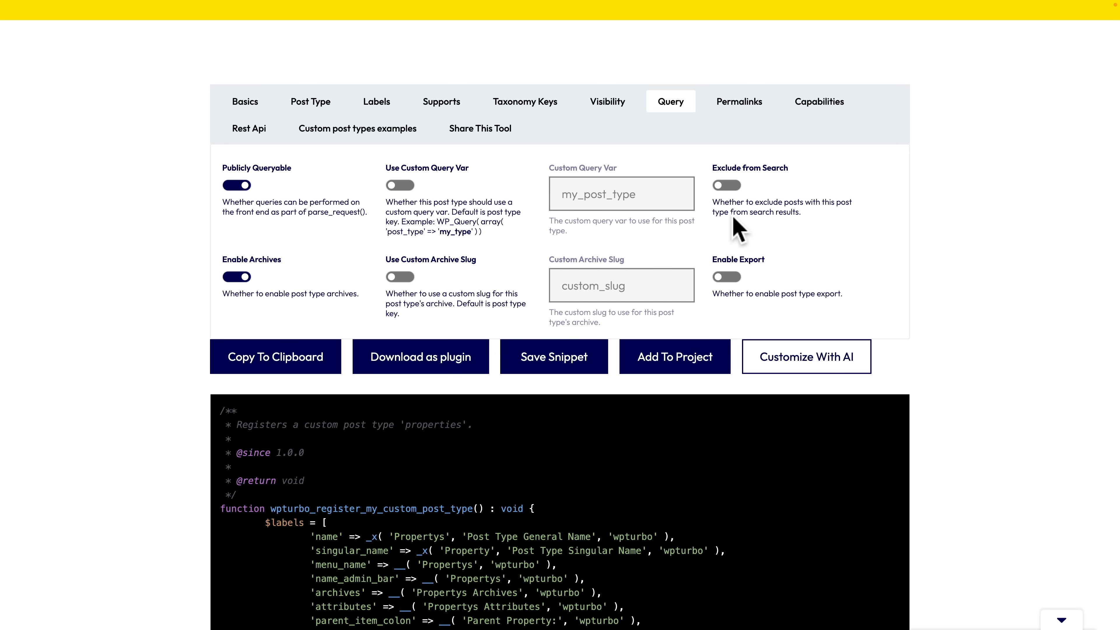
Step: Look over the permalink options and set the base capability type to Post
left_click(744, 104)
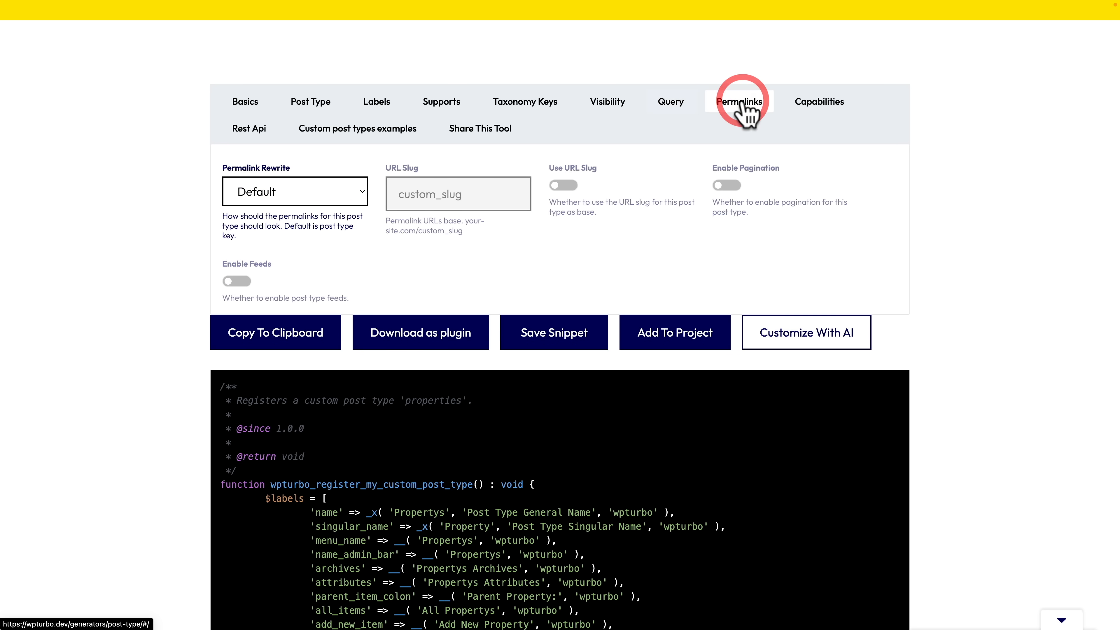
left_click(819, 108)
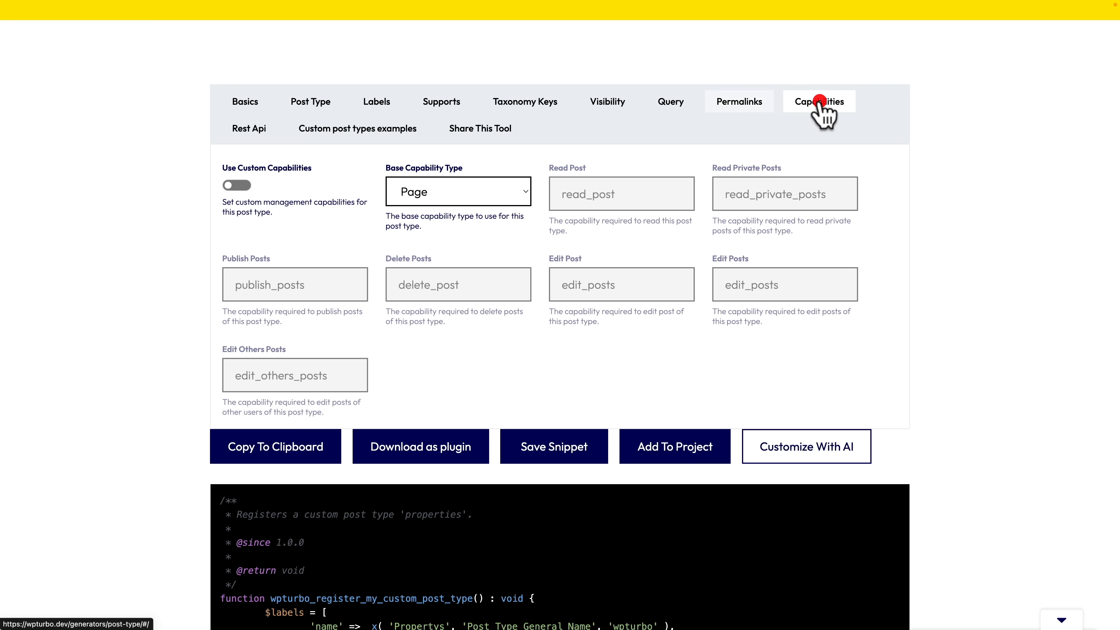
left_click(456, 198)
left_click(449, 176)
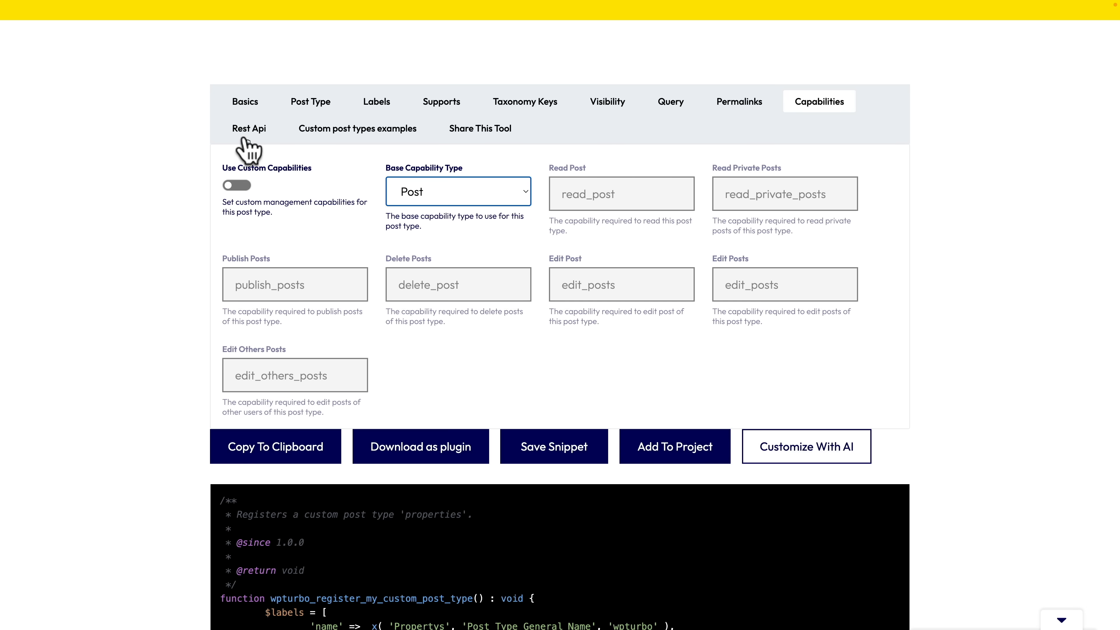
Step: Review the generated registration code for the properties post type and copy it to the clipboard
left_click(246, 135)
left_click(349, 133)
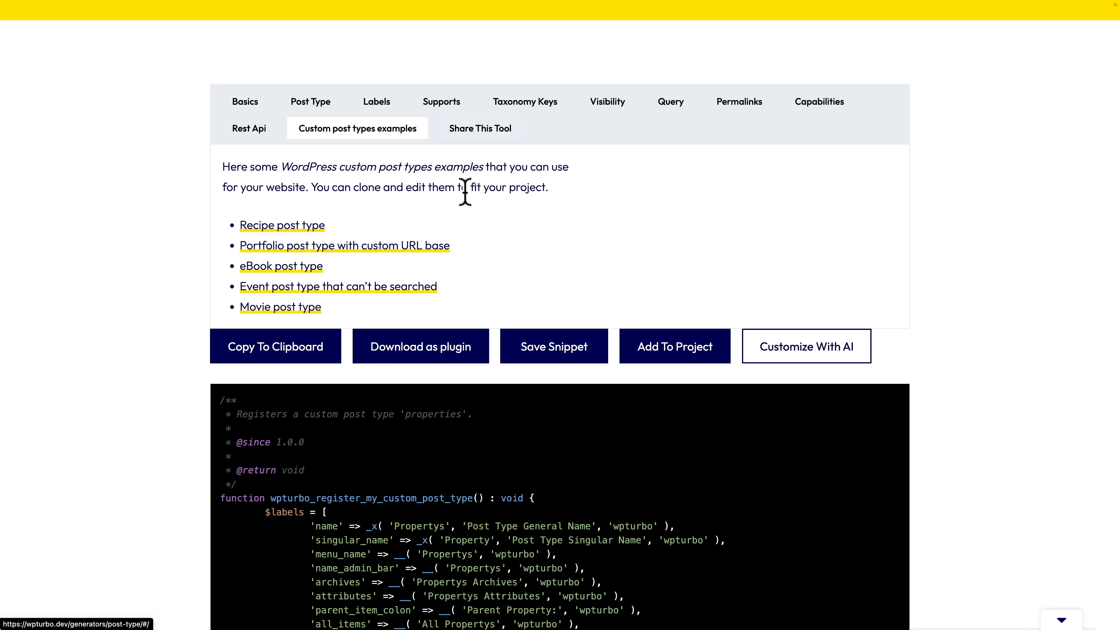
scroll(476, 219, "down", 3)
scroll(480, 221, "down", 6)
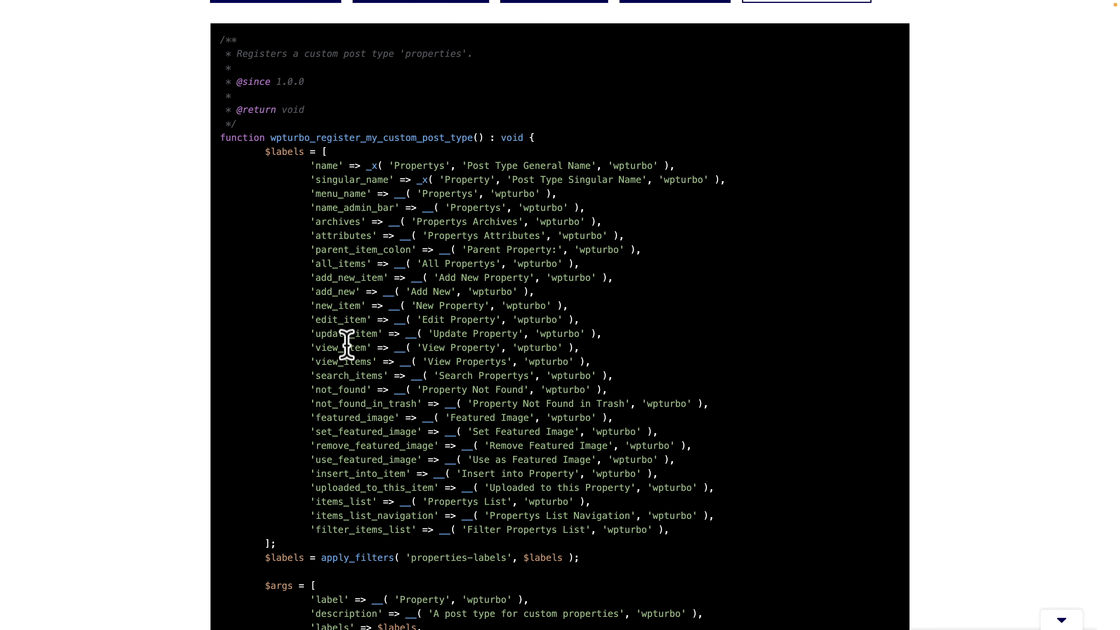
scroll(347, 344, "up", 3)
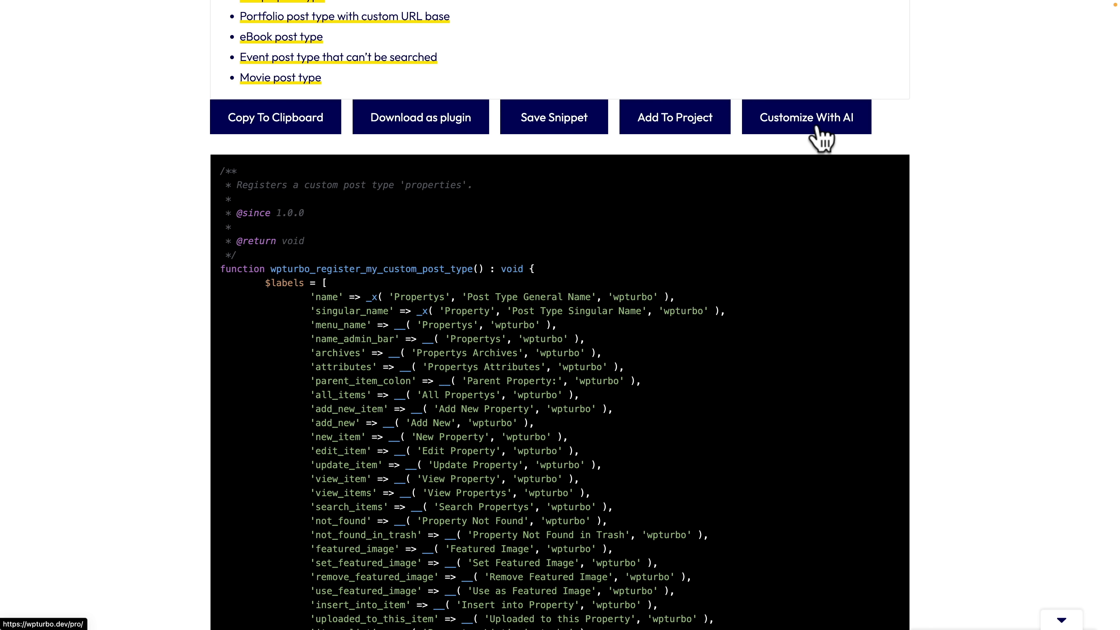
left_click(270, 125)
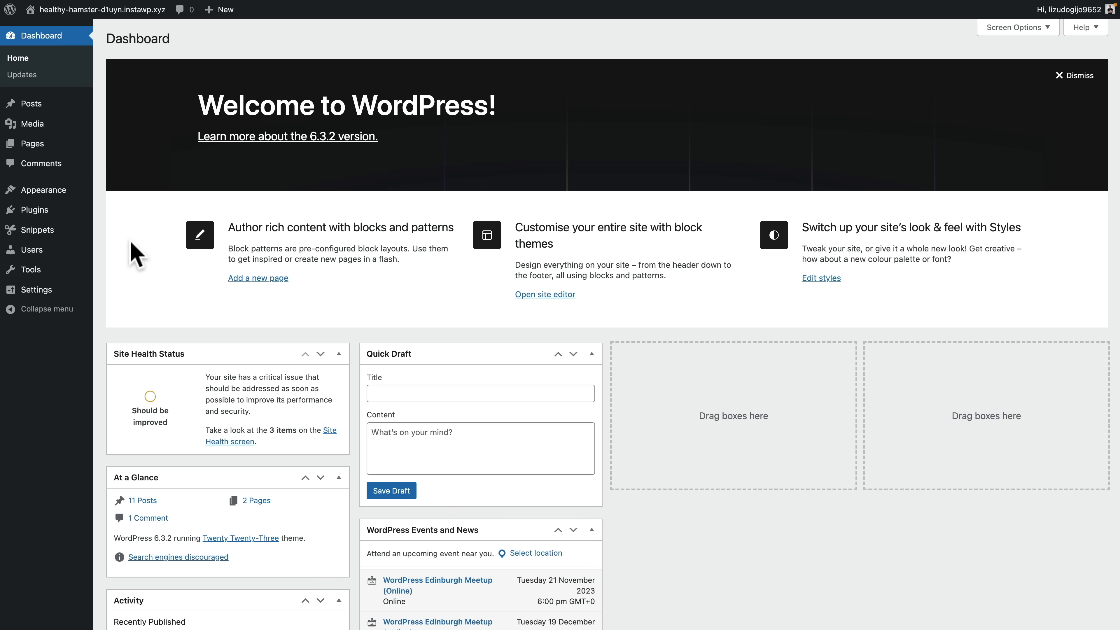
Step: In the WordPress admin, create a new code snippet titled "CPT Properties"
mouse_move(42, 228)
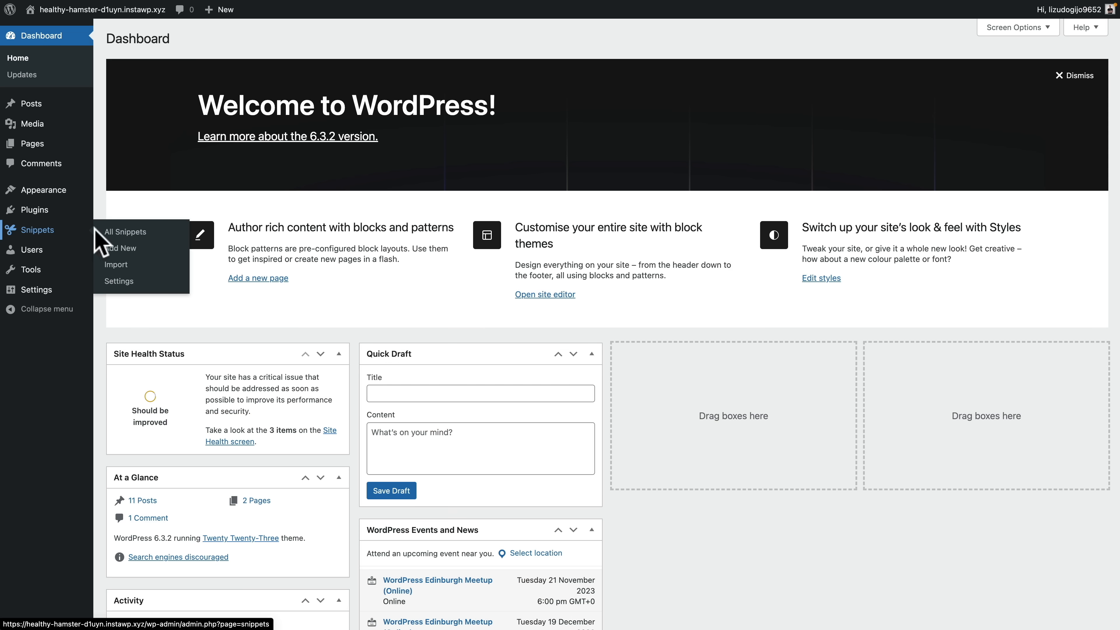
left_click(121, 244)
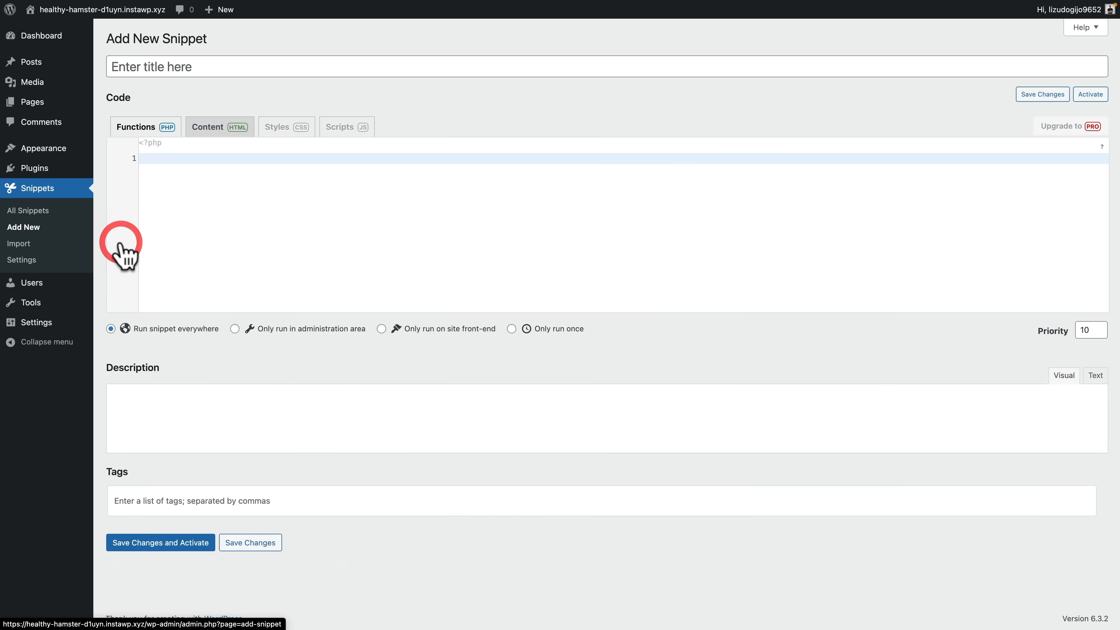
left_click(160, 68)
type("CPT Properties")
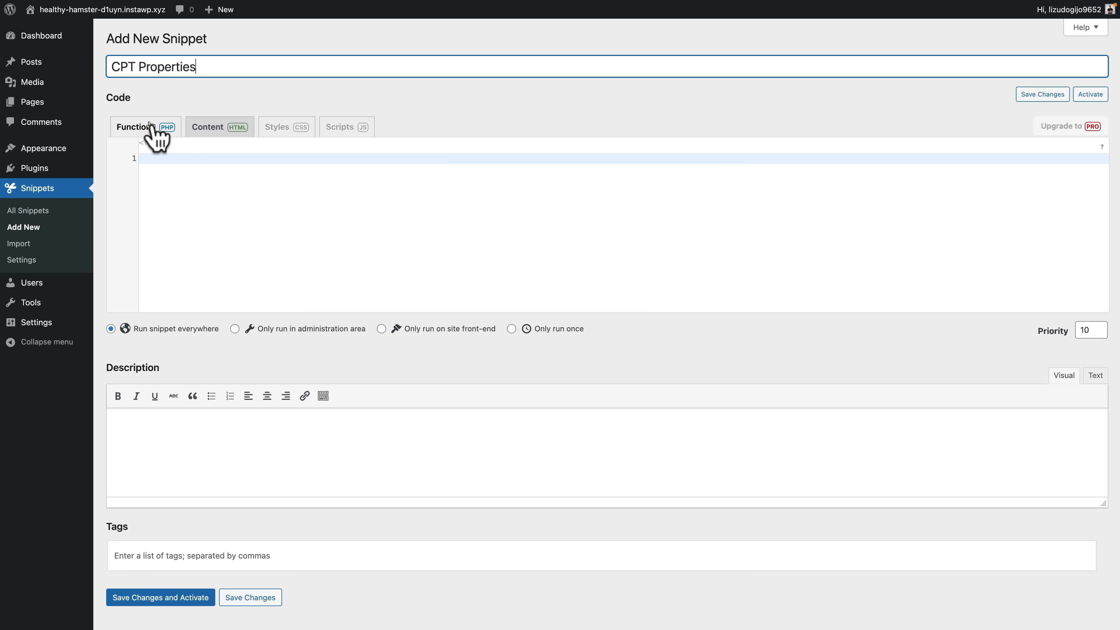
Step: Paste the copied post type code into the snippet's PHP functions code and check it through to the end
left_click(157, 158)
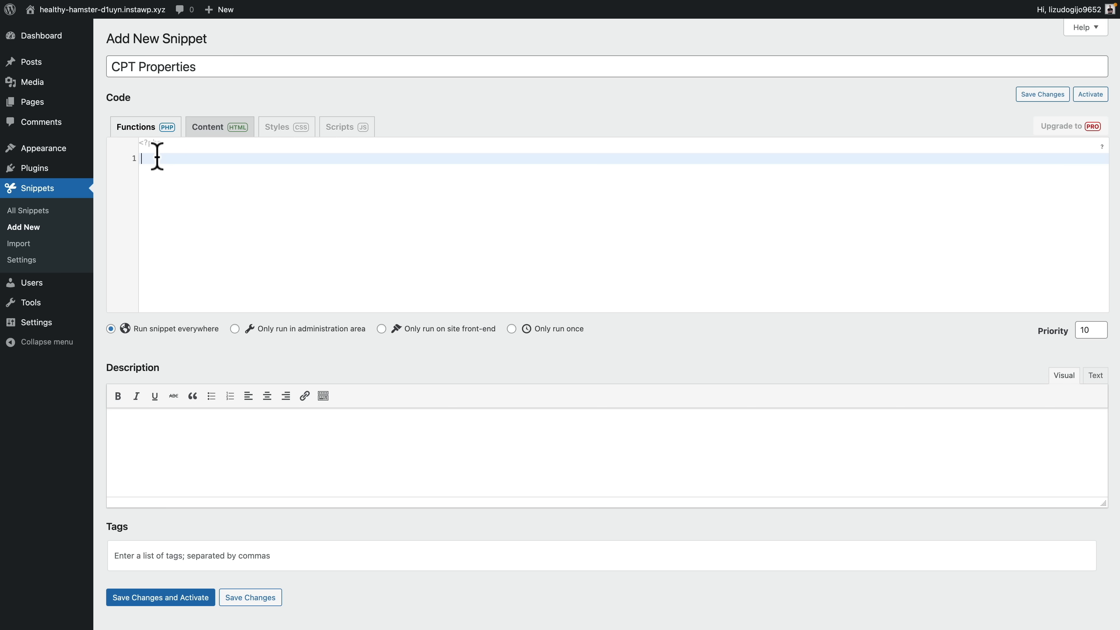
key("ctrl+v")
scroll(192, 158, "up", 10)
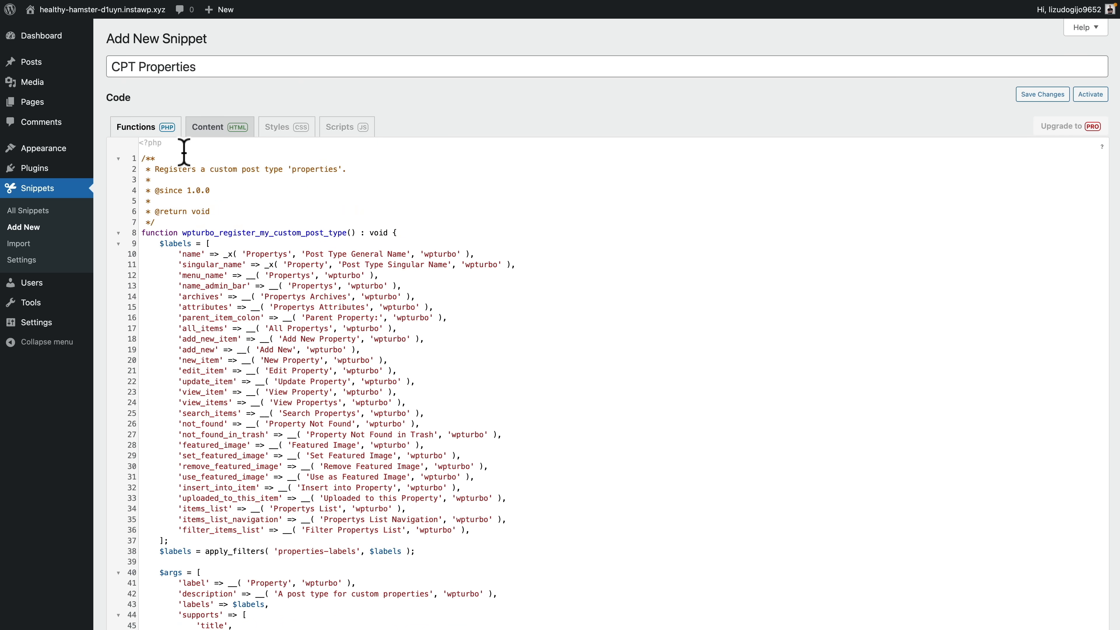
scroll(272, 255, "down", 15)
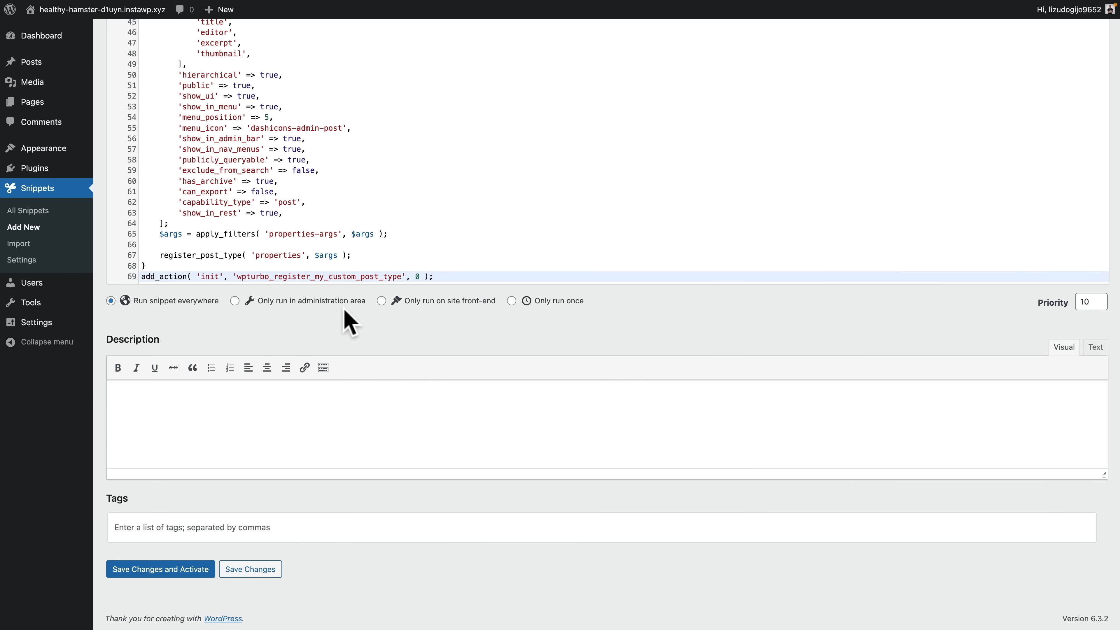
Step: Add the description "CPT for Properties" and the tag CPT, and save and activate the snippet
left_click(189, 405)
type("CPT for Properties")
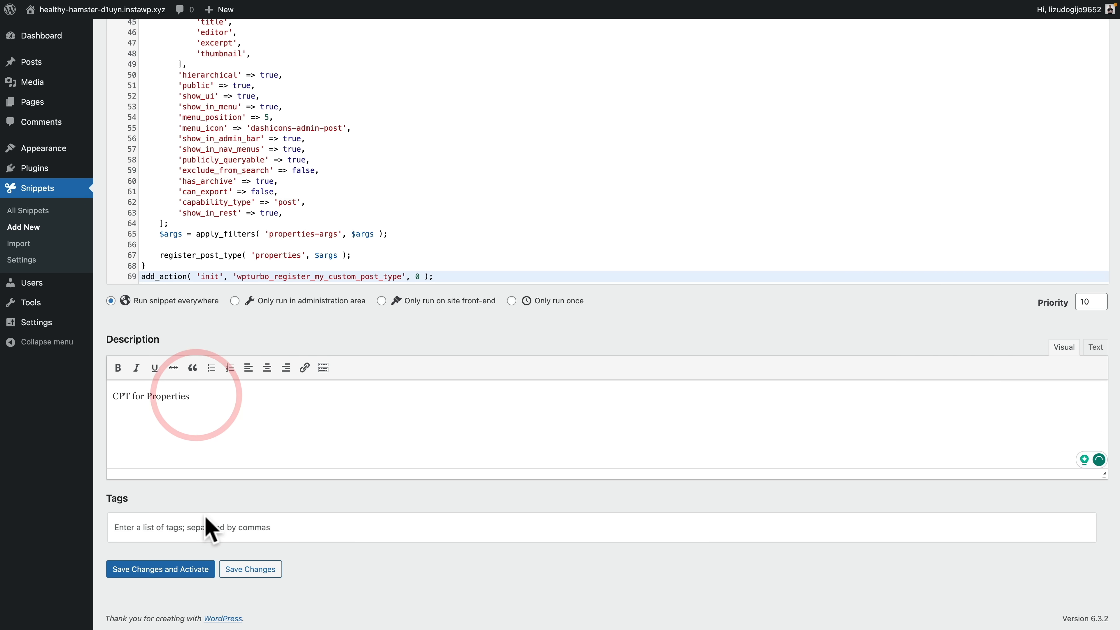
type("CPT")
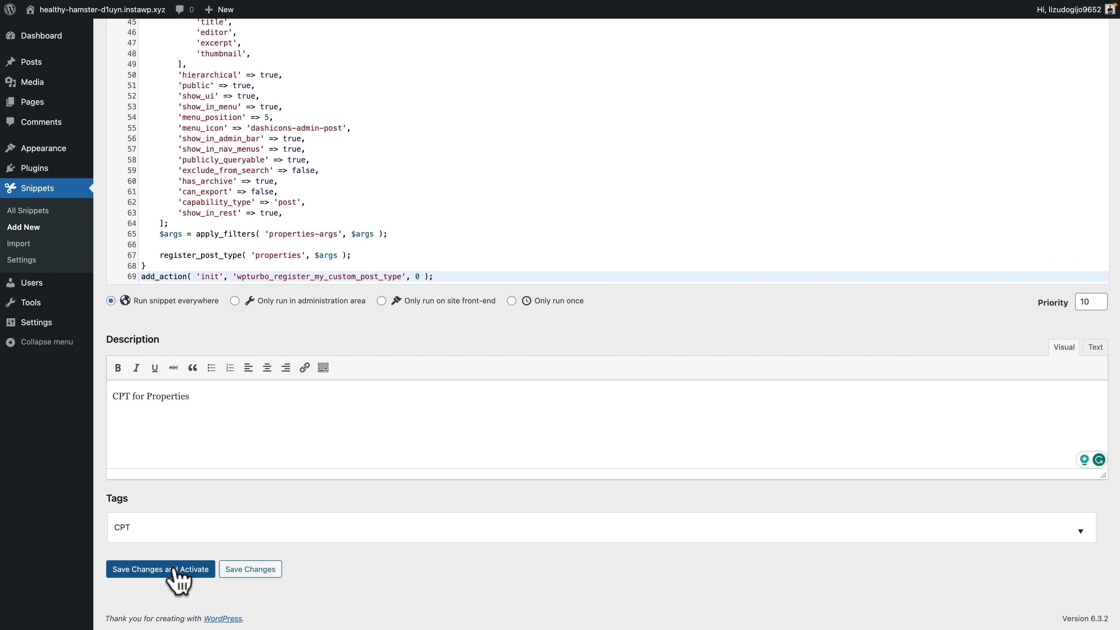
left_click(175, 571)
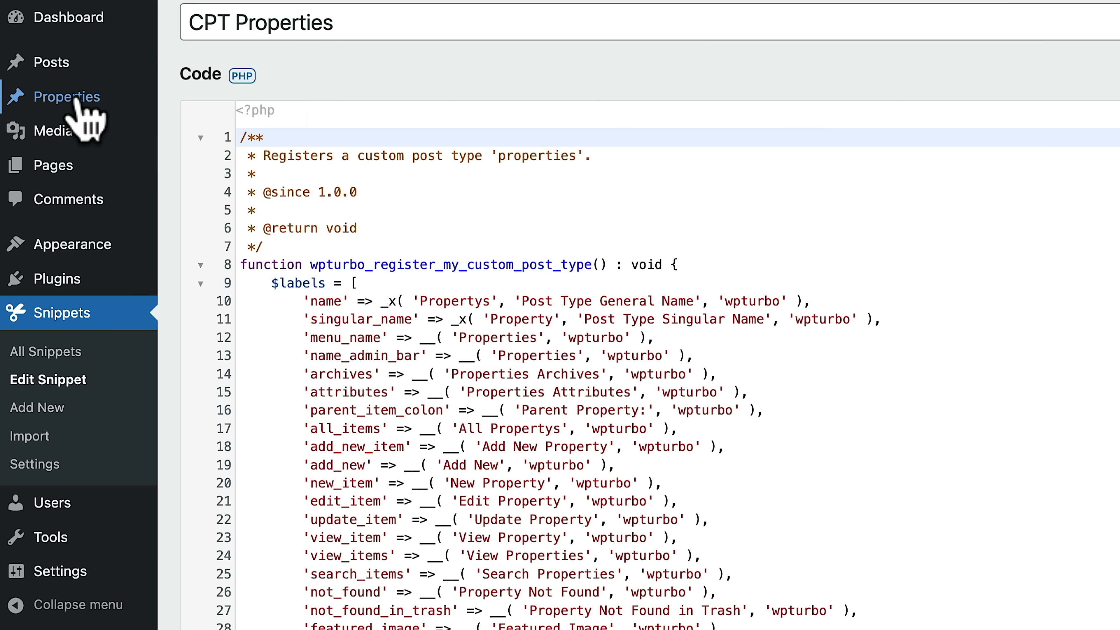
Step: Open the list of all items of the new Properties post type and start adding a new property
mouse_move(108, 99)
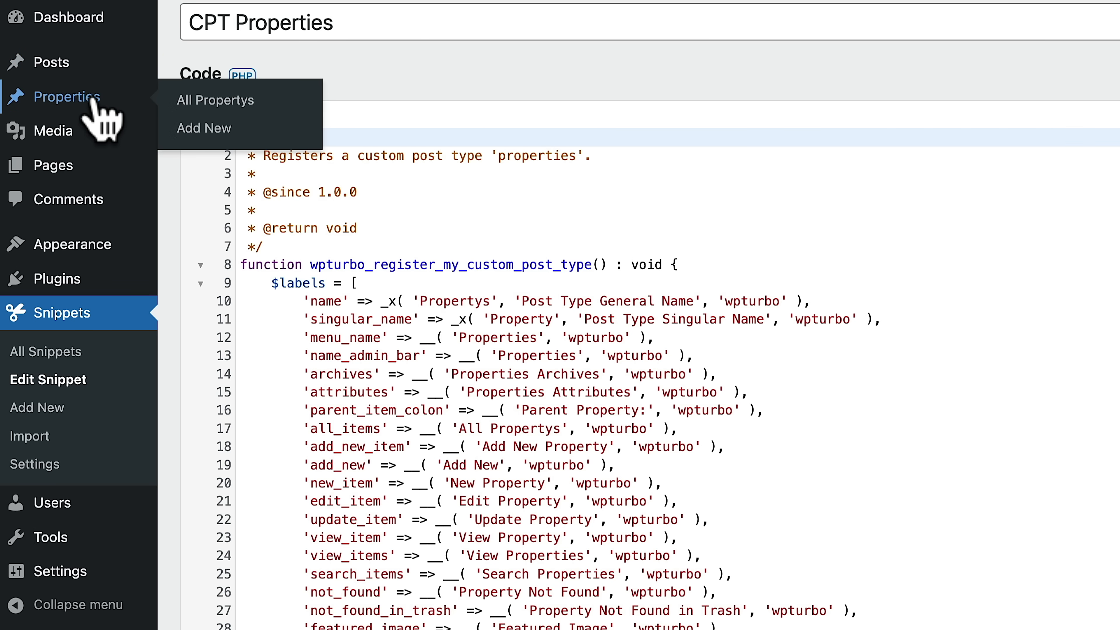
left_click(207, 102)
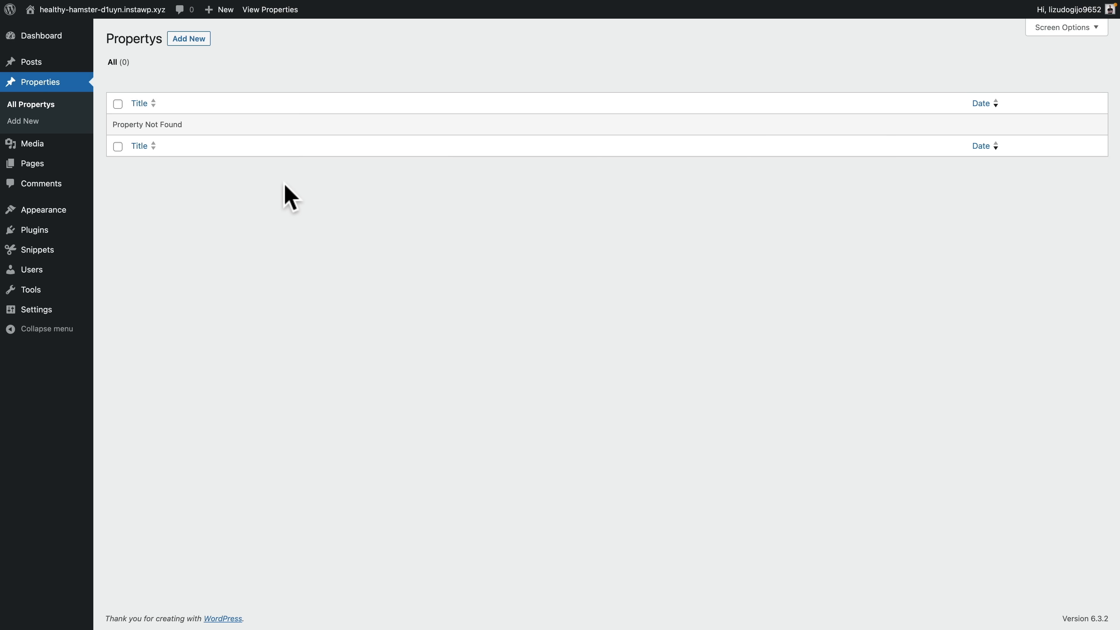
left_click(199, 37)
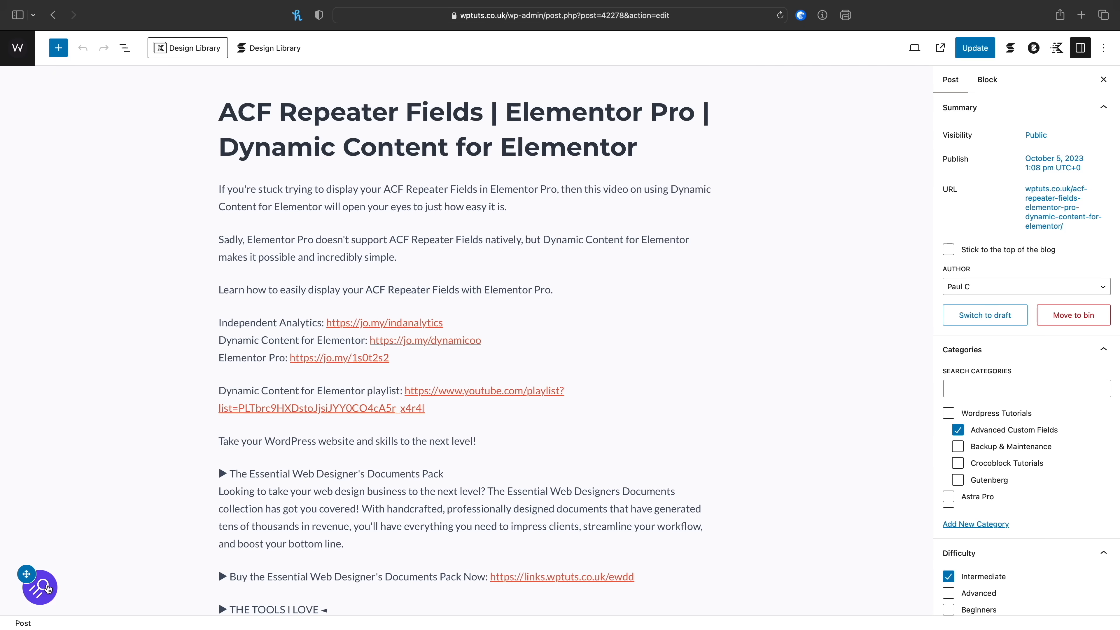
Step: Open the SEO settings of the ACF Repeater Fields post and generate its meta description and title with AI
left_click(47, 589)
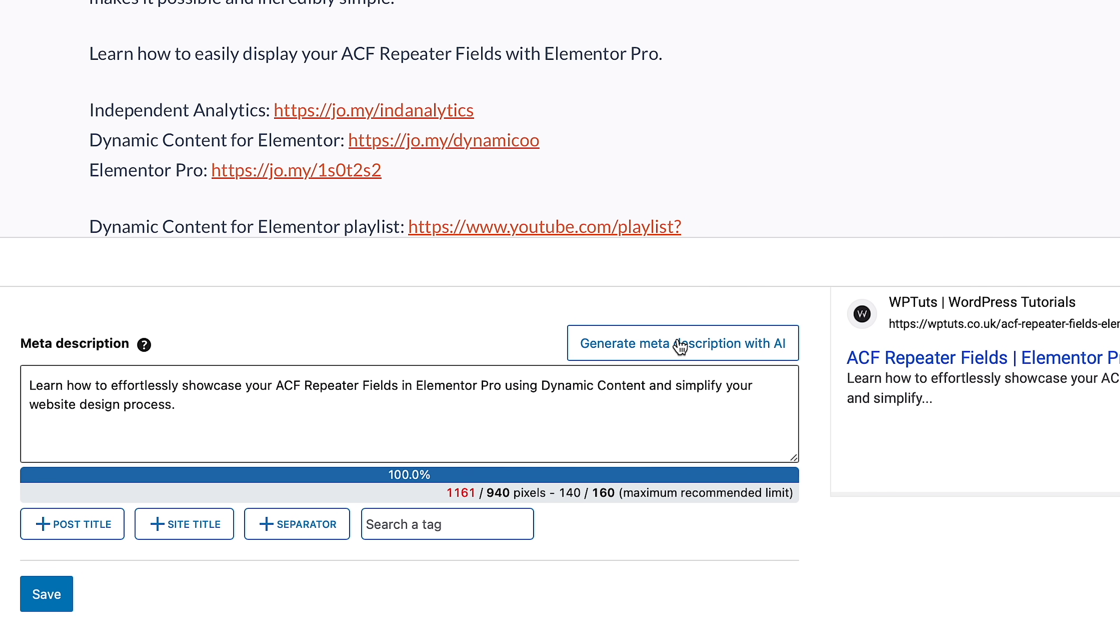
scroll(681, 346, "up", 4)
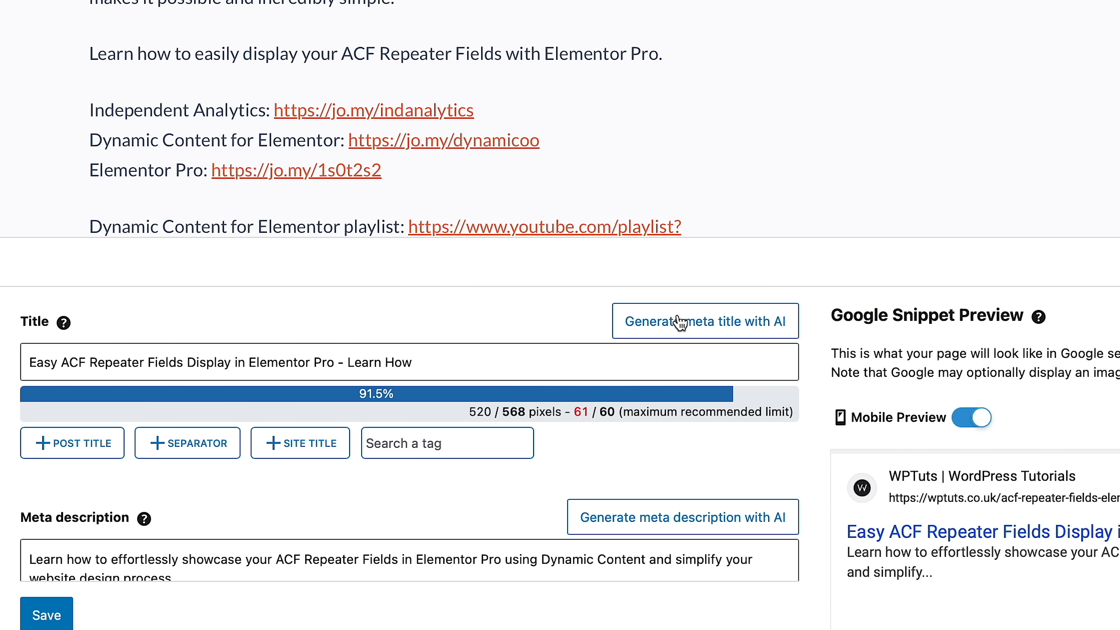
Step: Shorten the meta title to "Easy ACF Repeater Fields Display in Elementor Pro" and add "in minut" after "process" in the meta description
left_click(335, 362)
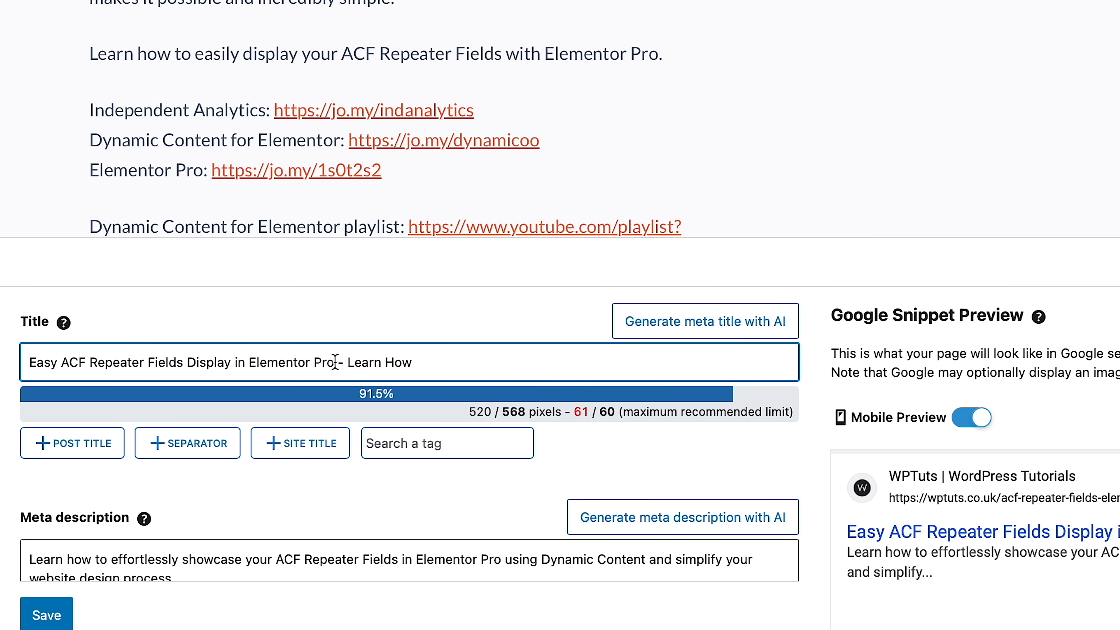
key("BackSpace")
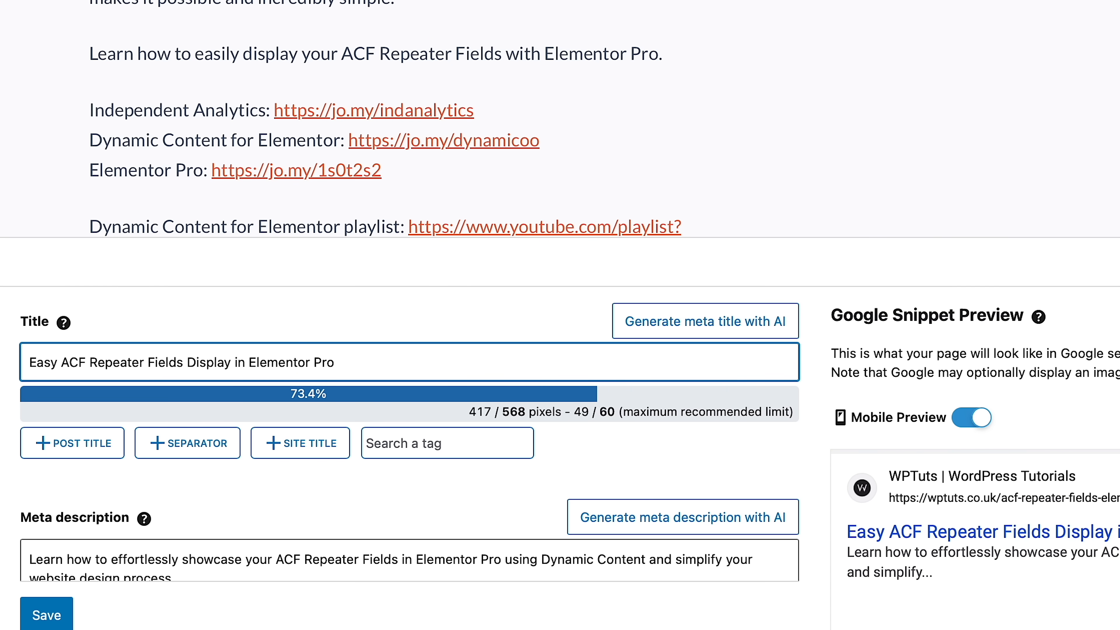
scroll(359, 386, "down", 4)
left_click(176, 405)
key("BackSpace")
type("in minu")
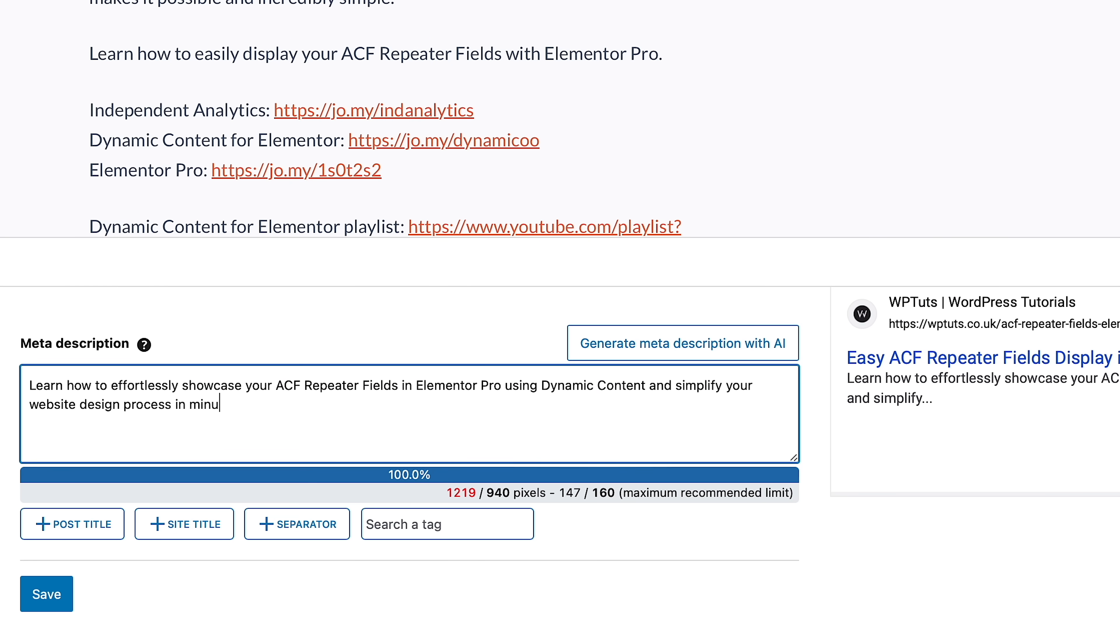
type("t")
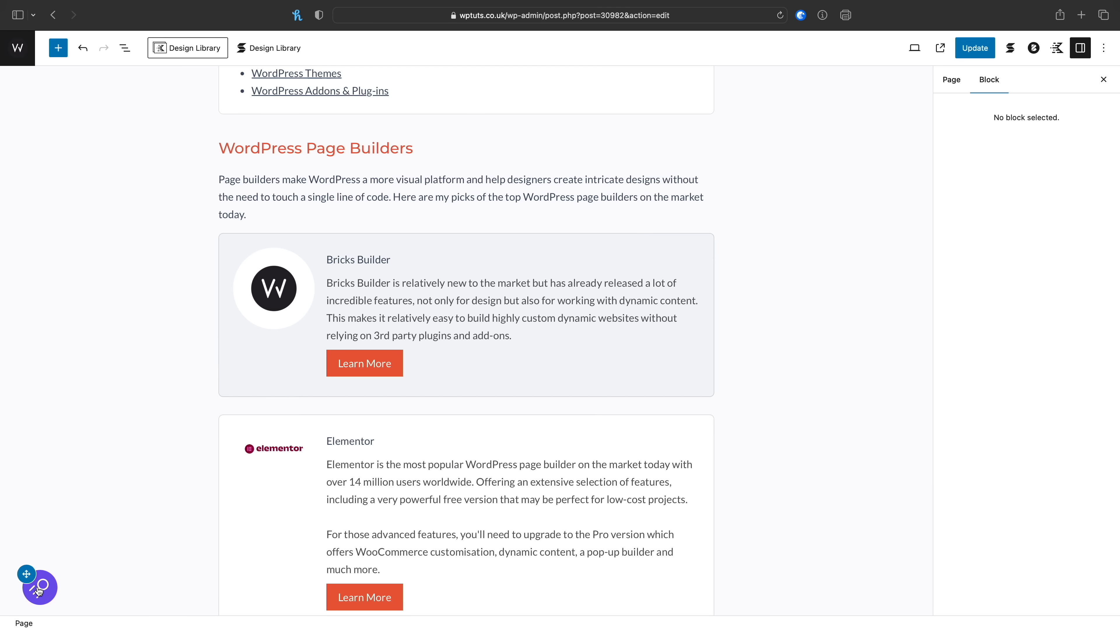
Step: Open the SEO settings of the recommended plugins and themes page and review its title, social, redirection and content analysis sections
left_click(39, 589)
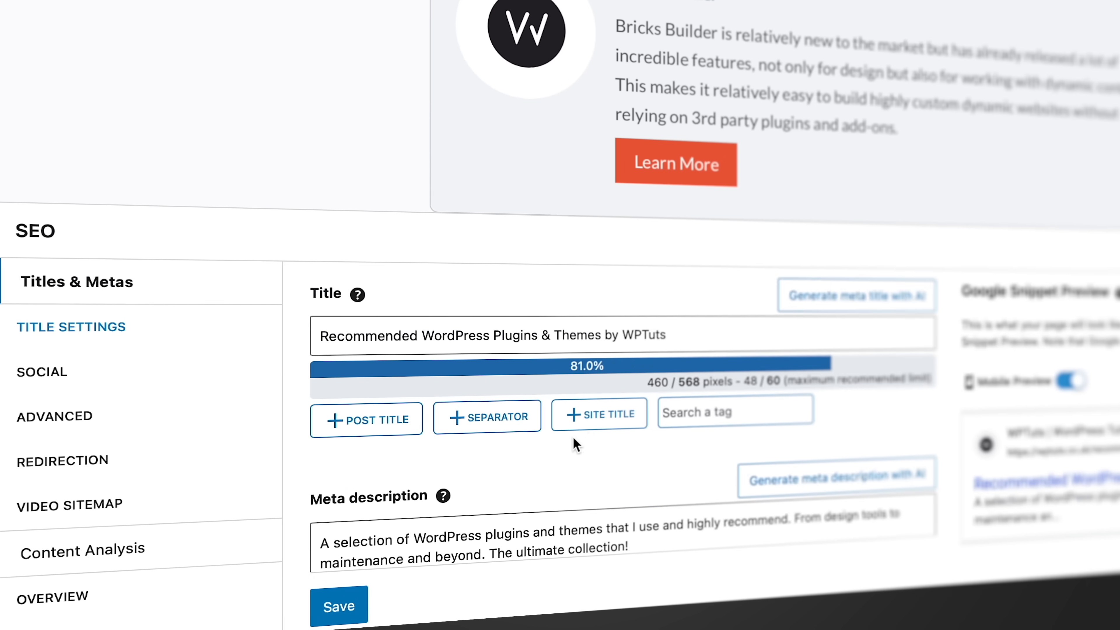
scroll(577, 441, "down", 4)
left_click(44, 373)
scroll(485, 456, "down", 5)
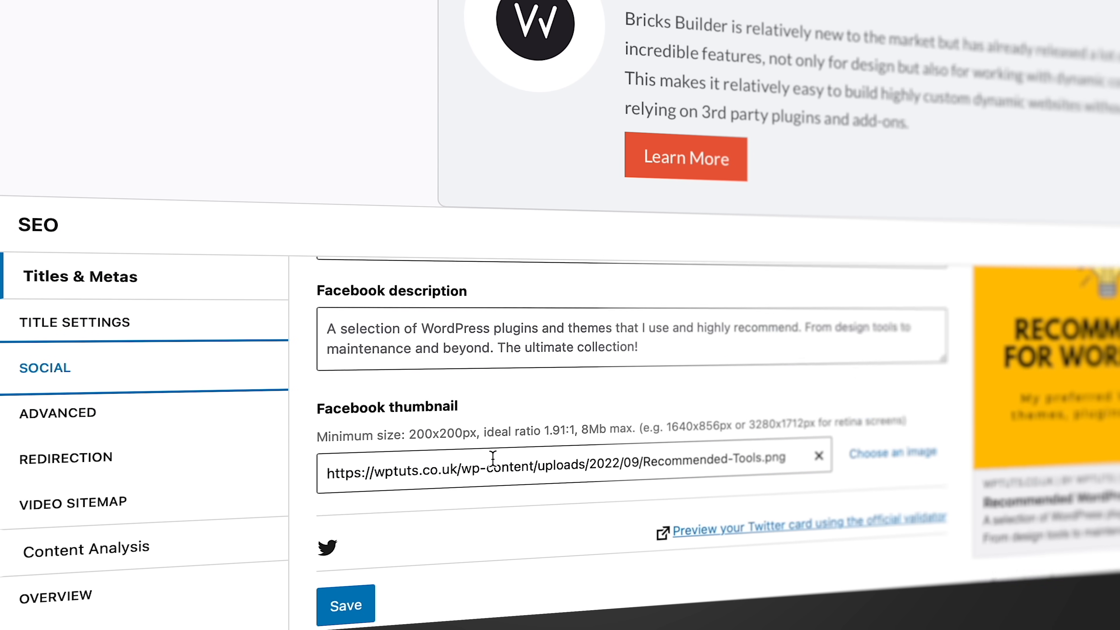
scroll(494, 461, "down", 2)
left_click(88, 467)
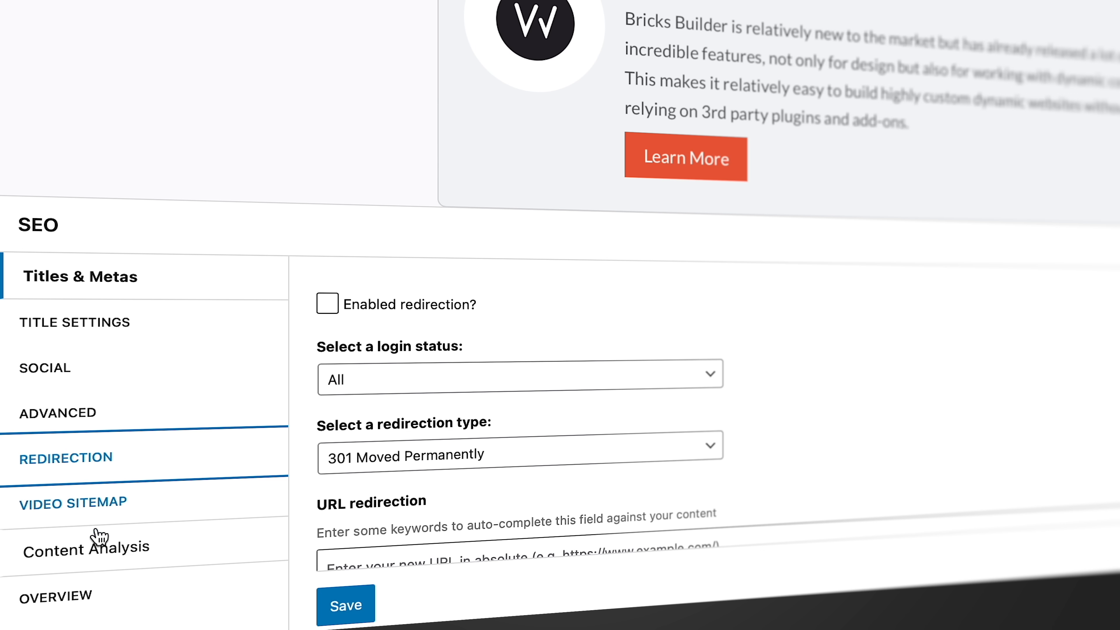
left_click(96, 555)
scroll(585, 520, "down", 10)
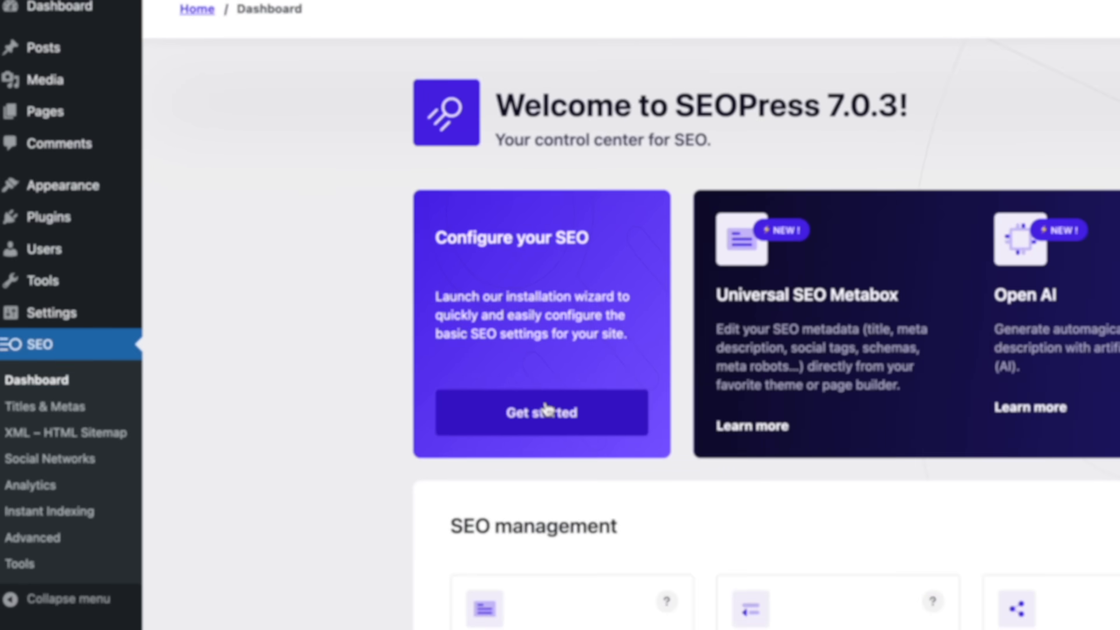
Step: Start the SEOPress configuration wizard, proceed to the metadata import and choose Rank Math as the source plugin
left_click(545, 409)
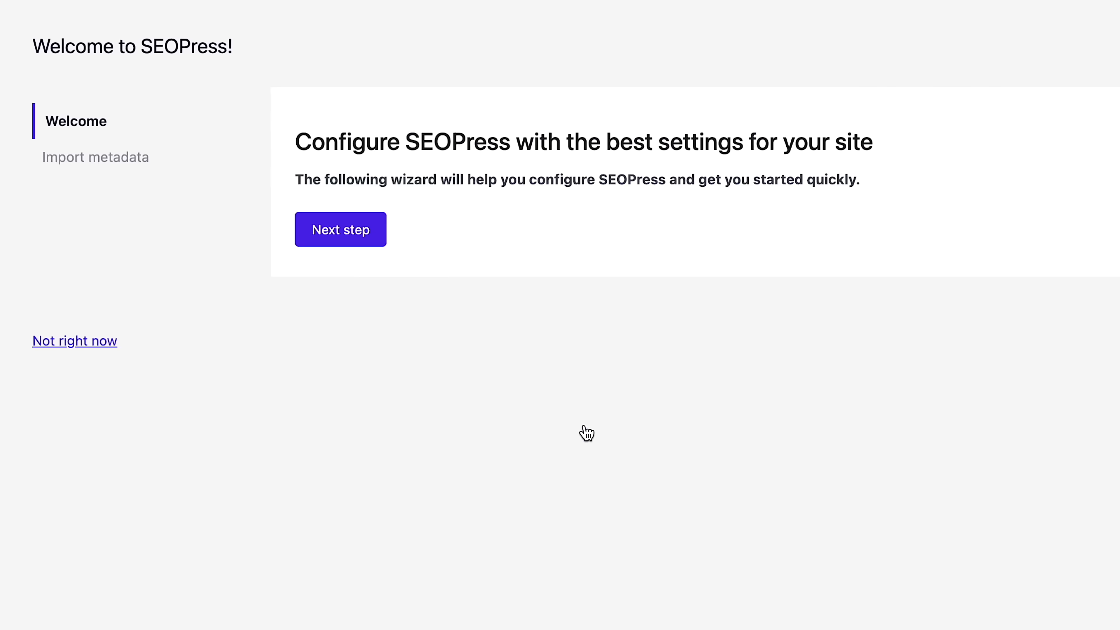
left_click(343, 232)
left_click(617, 186)
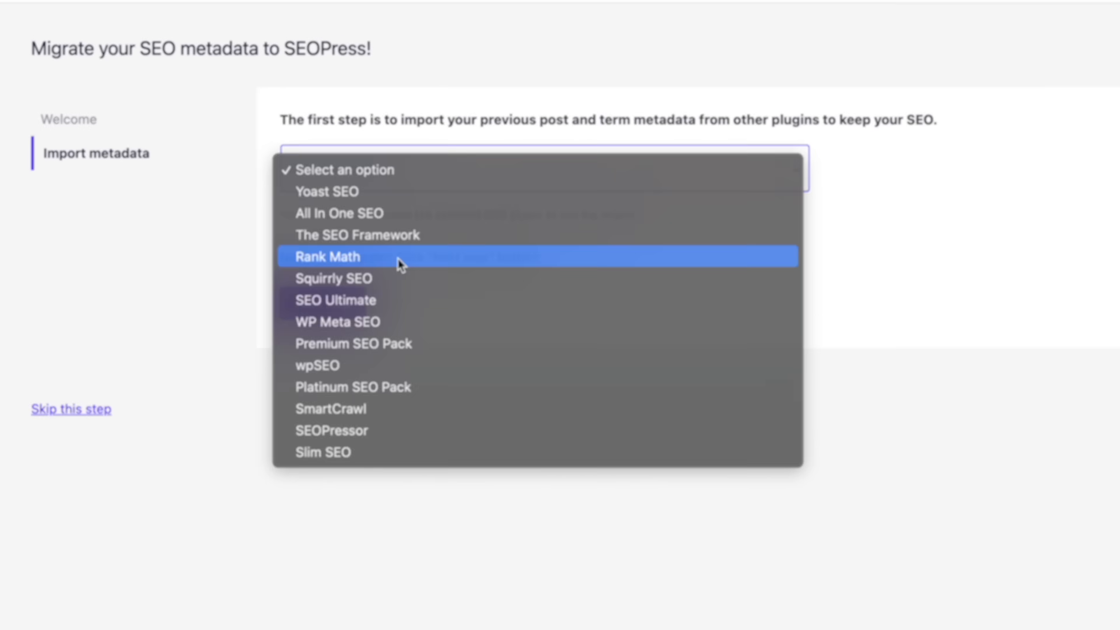
left_click(398, 258)
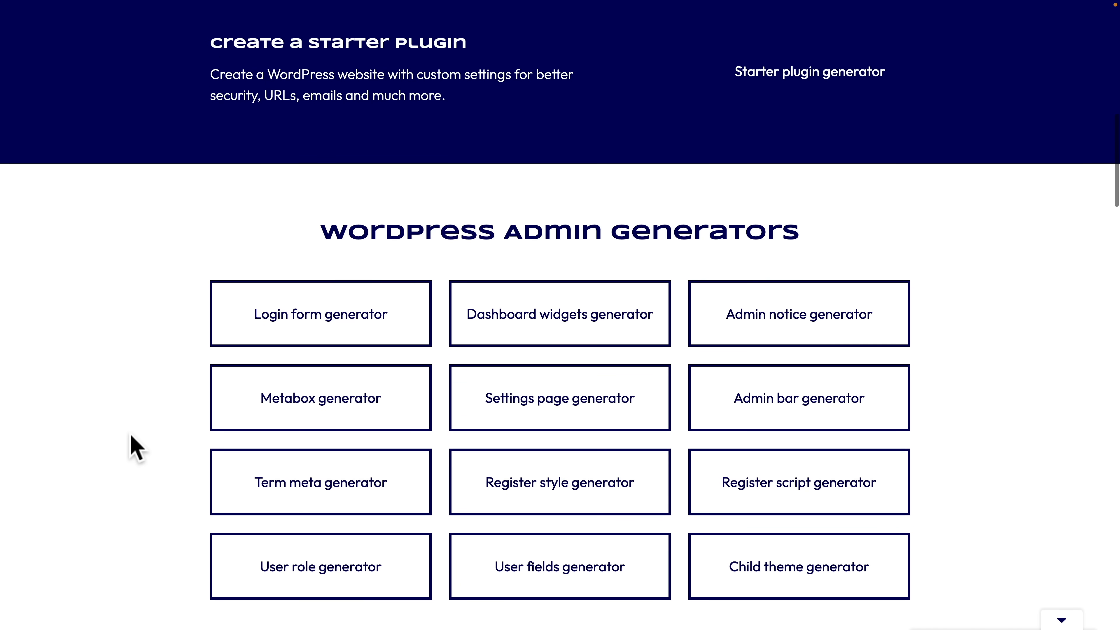
scroll(137, 447, "down", 3)
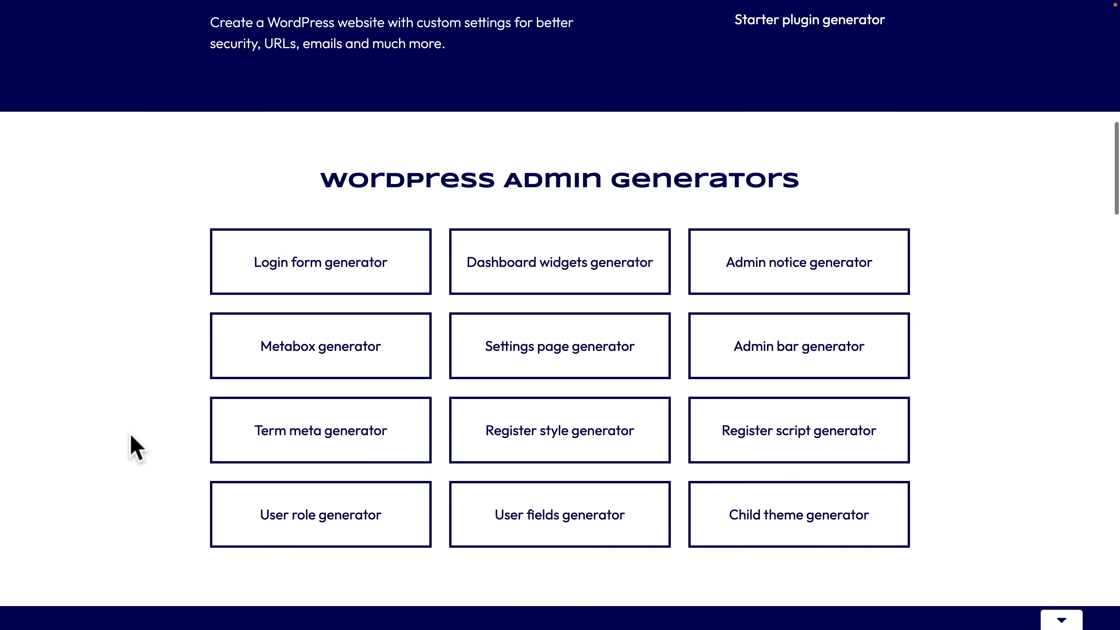